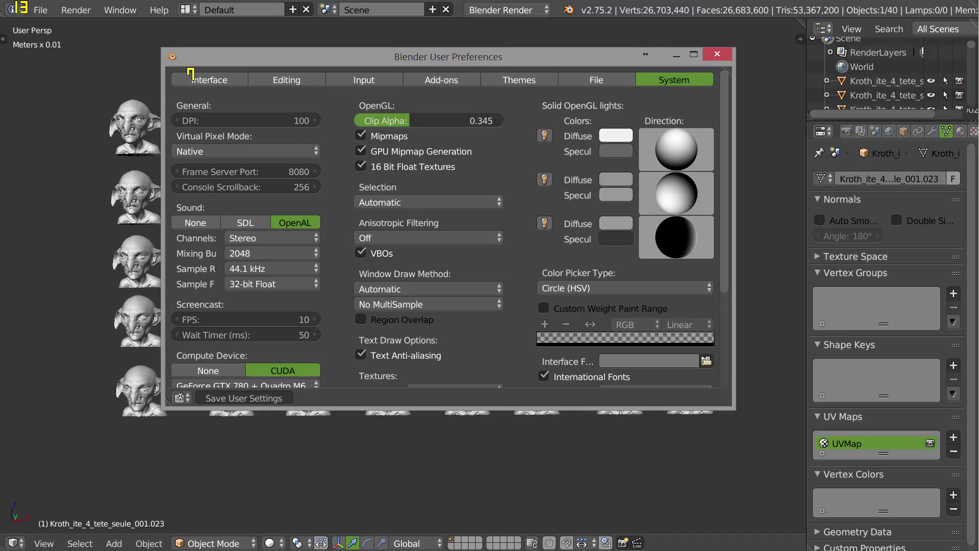
Close the User Preferences window and view the full grid of goblin heads from slightly different angles.
click(717, 54)
middle_drag(427, 261, 486, 192)
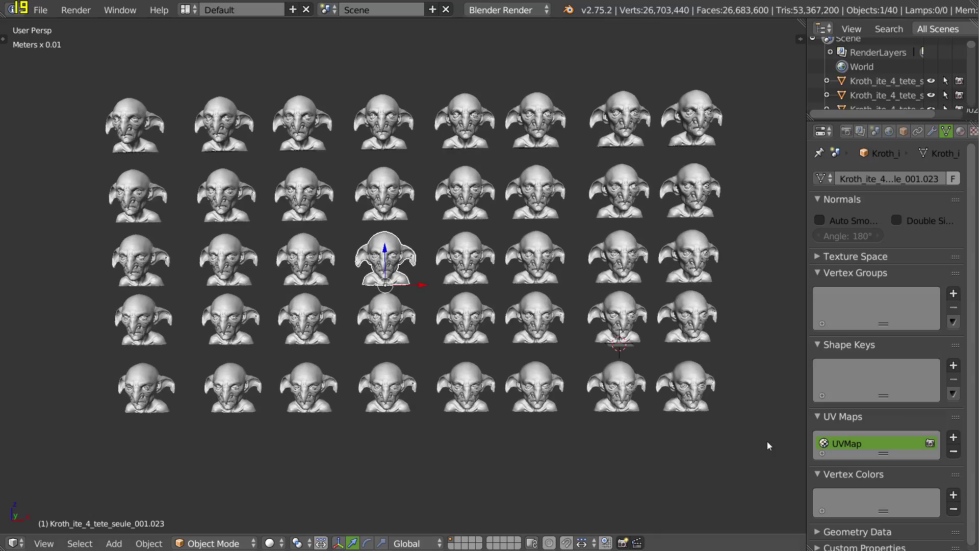
middle_drag(445, 283, 542, 311)
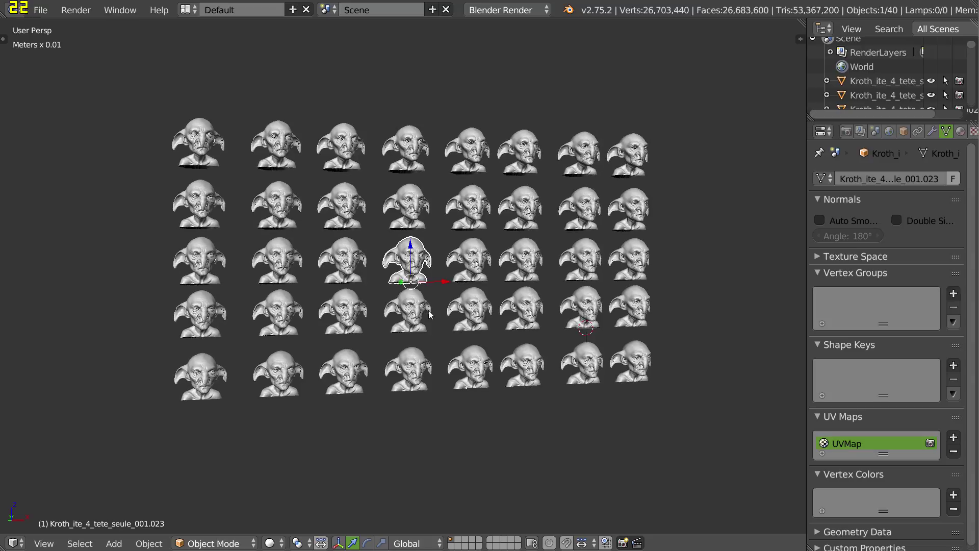
scroll(485, 300, up, 2)
mouse_move(446, 283)
middle_down()
mouse_move(418, 289)
mouse_move(437, 290)
middle_up()
scroll(435, 281, up, 1)
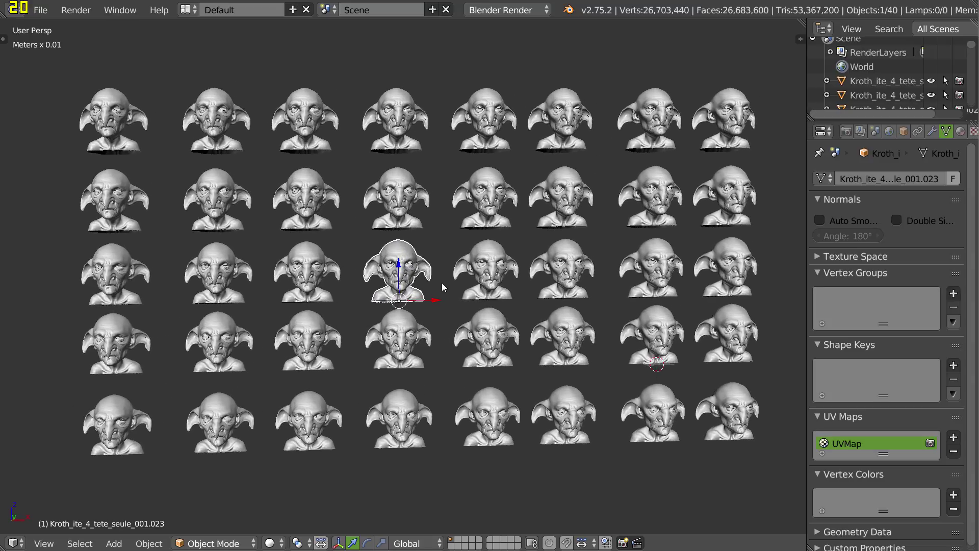
mouse_move(509, 286)
middle_down()
mouse_move(237, 291)
mouse_move(588, 307)
mouse_move(356, 278)
mouse_move(571, 297)
mouse_move(488, 282)
mouse_move(505, 281)
middle_up()
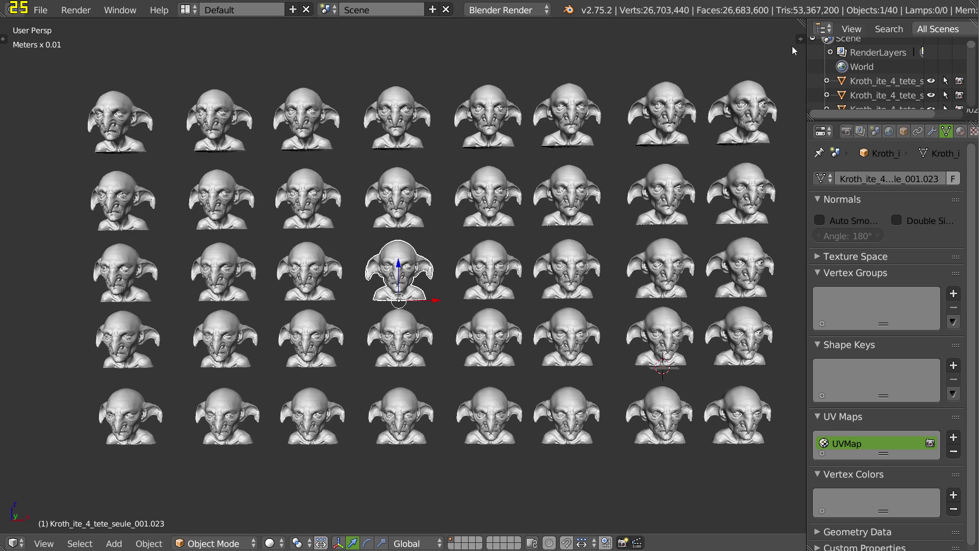
Inspect the goblin heads up close and select the leftmost head in the middle row.
shift+middle_drag(543, 252, 567, 244)
scroll(511, 199, up, 6)
shift+middle_drag(513, 203, 379, 294)
scroll(396, 284, up, 4)
middle_drag(467, 225, 428, 268)
scroll(454, 234, up, 4)
middle_drag(461, 227, 583, 256)
scroll(309, 297, down, 3)
scroll(427, 297, down, 5)
scroll(507, 236, up, 5)
right_click(538, 233)
scroll(527, 249, down, 6)
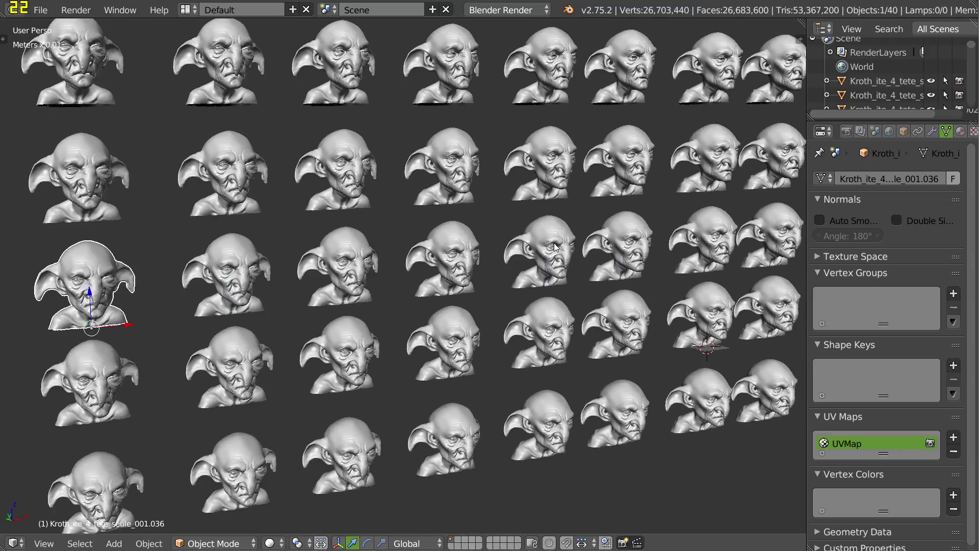
Select the fifth head in the grid's middle row and inspect it up close.
middle_drag(563, 255, 373, 279)
scroll(395, 306, up, 5)
scroll(515, 233, up, 3)
scroll(431, 284, down, 4)
scroll(418, 278, down, 5)
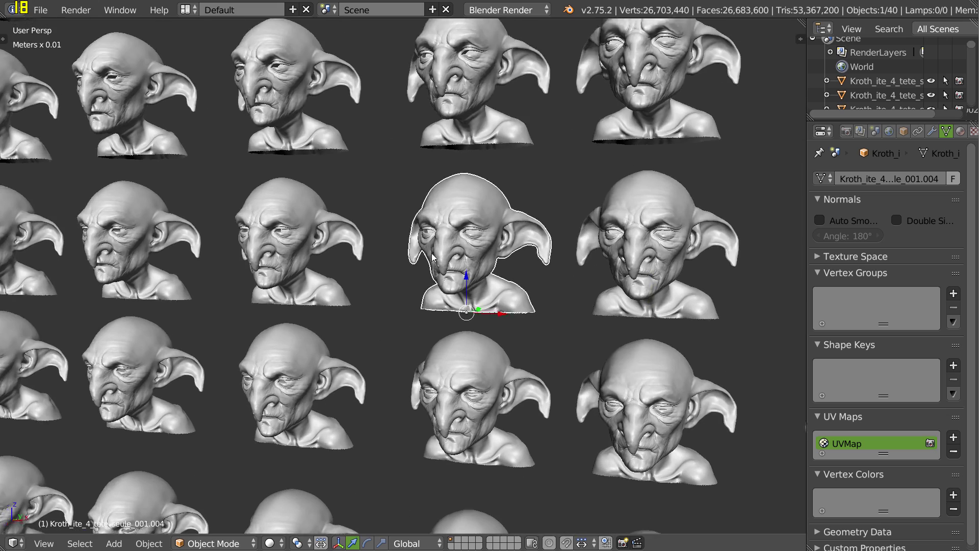
scroll(374, 280, up, 4)
shift+middle_drag(532, 256, 480, 267)
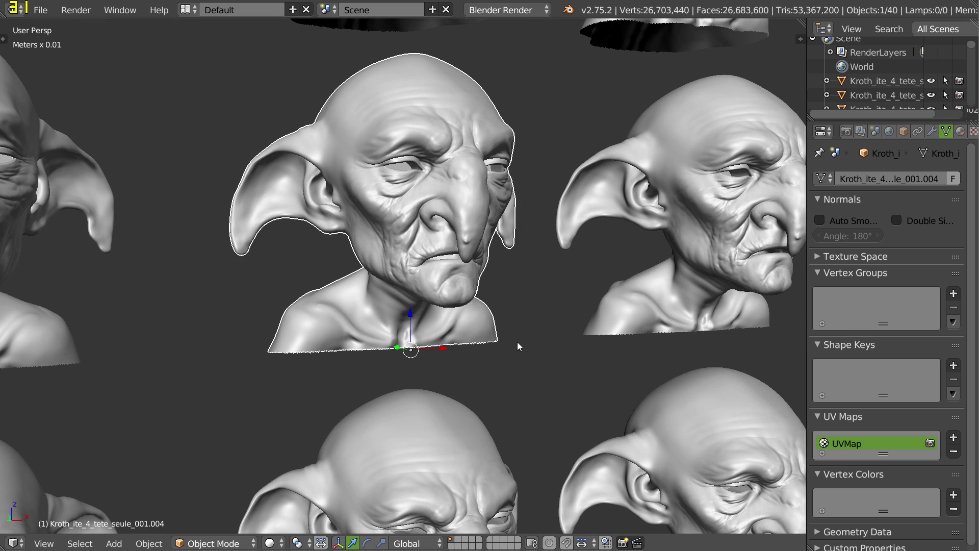
Examine the rows of heads from the front and in profile, including close-up facial detail.
middle_drag(574, 360, 510, 326)
scroll(601, 288, down, 11)
shift+middle_drag(579, 319, 501, 324)
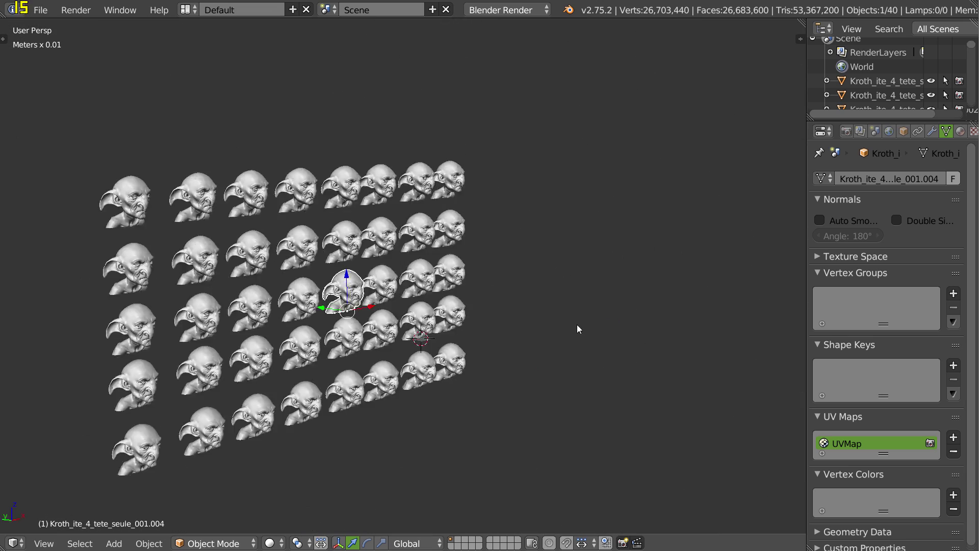
scroll(532, 244, up, 15)
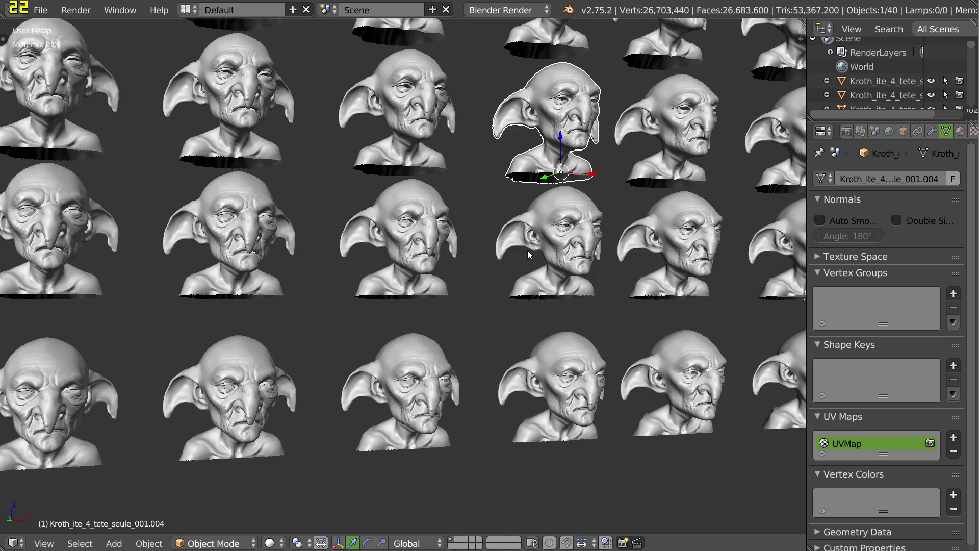
scroll(497, 281, down, 8)
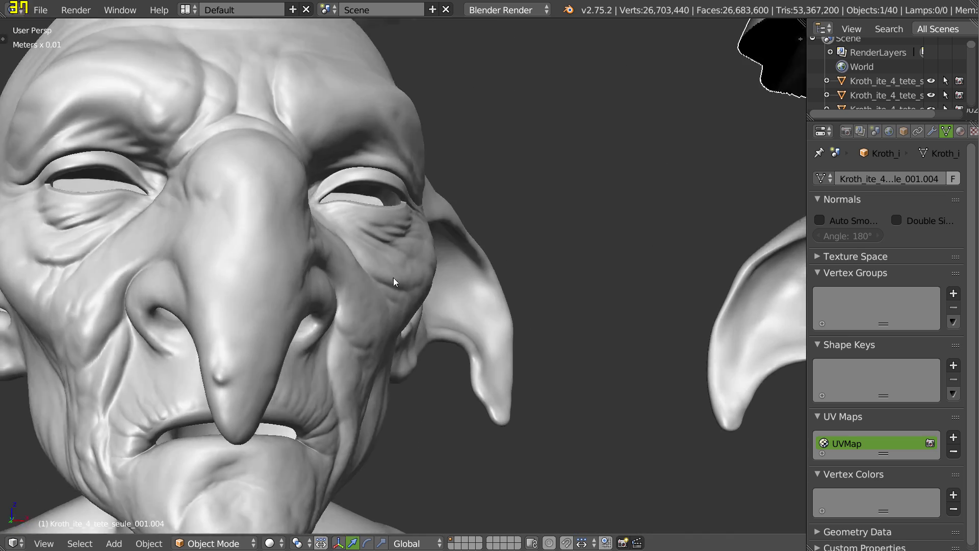
scroll(505, 240, up, 5)
shift+middle_drag(506, 237, 318, 313)
scroll(446, 251, up, 12)
scroll(426, 265, down, 12)
middle_drag(426, 264, 378, 248)
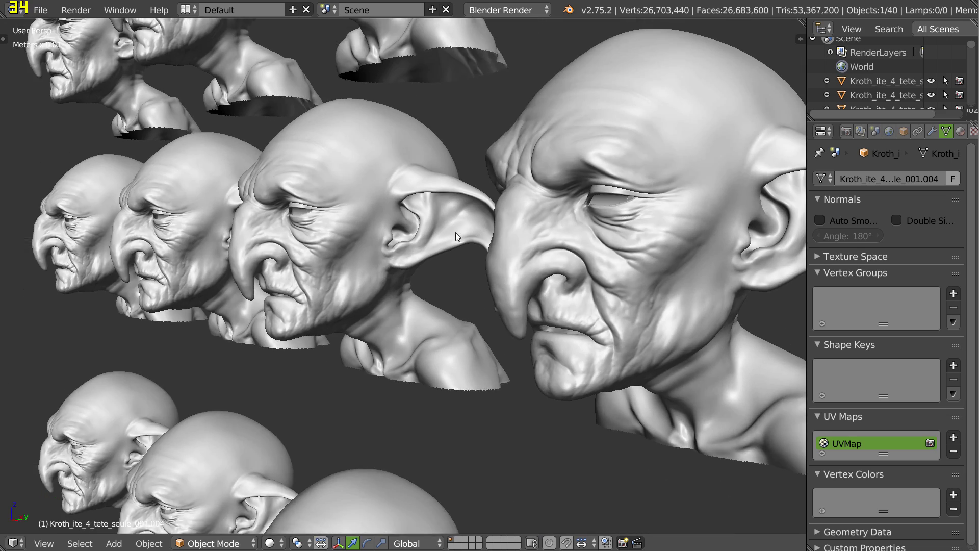
scroll(561, 219, down, 4)
scroll(446, 278, up, 4)
middle_drag(447, 277, 408, 279)
scroll(408, 279, up, 5)
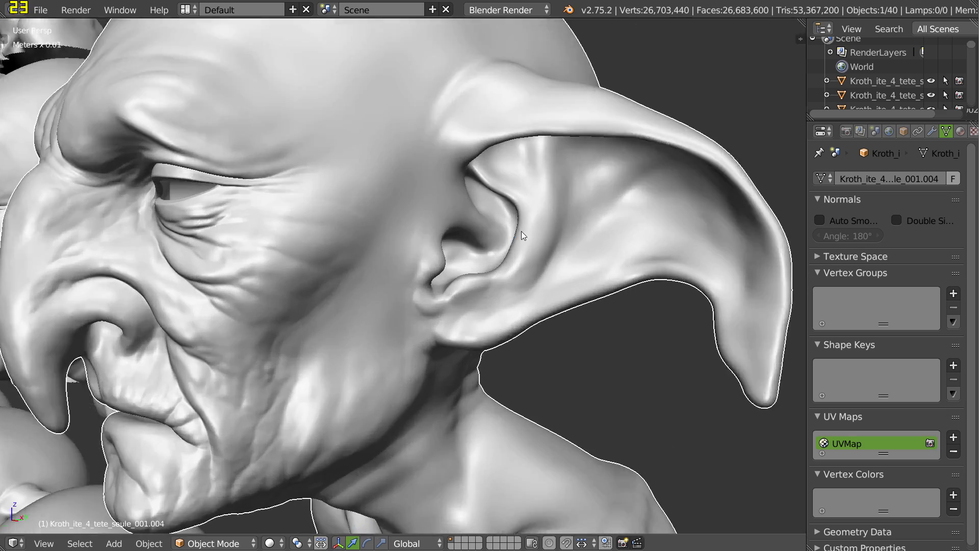
Examine the selected head's profile and ear, and view the whole grid from behind.
scroll(439, 247, down, 5)
scroll(342, 290, up, 3)
middle_drag(466, 255, 381, 267)
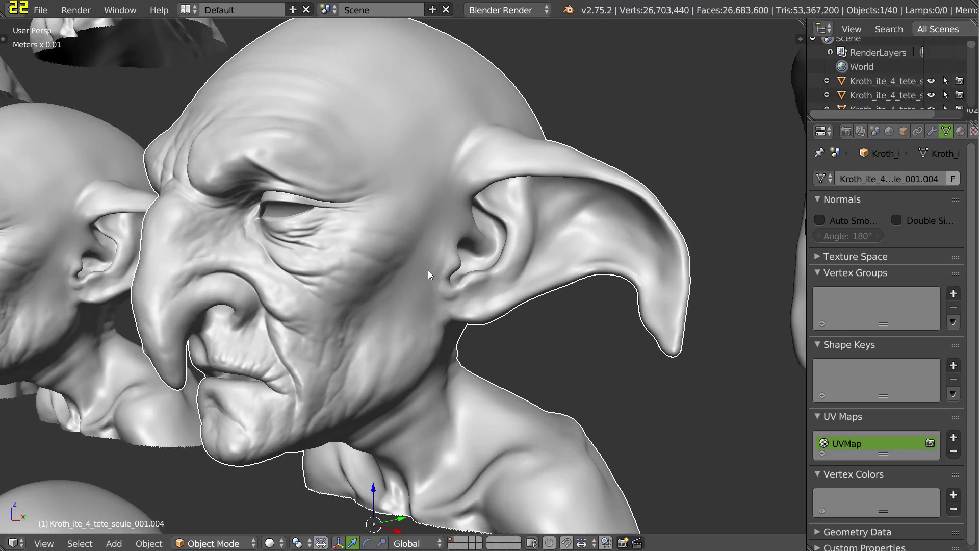
middle_drag(362, 285, 411, 278)
scroll(426, 259, up, 5)
scroll(427, 259, down, 6)
middle_drag(310, 319, 238, 366)
scroll(239, 368, down, 4)
scroll(239, 369, up, 4)
scroll(339, 313, down, 4)
scroll(339, 312, up, 3)
middle_drag(338, 313, 300, 372)
scroll(525, 306, down, 4)
middle_drag(525, 306, 613, 296)
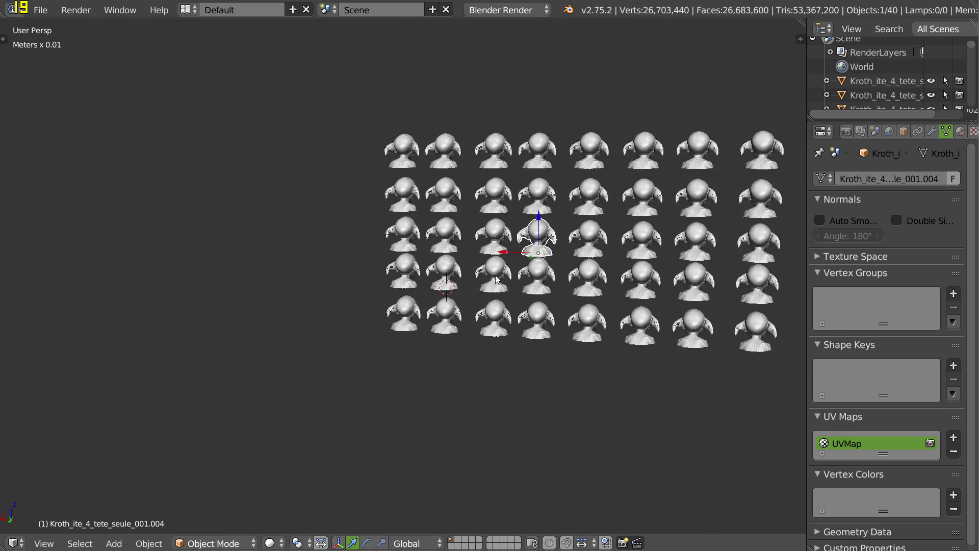
Examine the wrinkles around a head's nose and eye, and review the complete grid from the front.
scroll(389, 294, up, 4)
scroll(422, 294, down, 2)
middle_drag(391, 285, 478, 298)
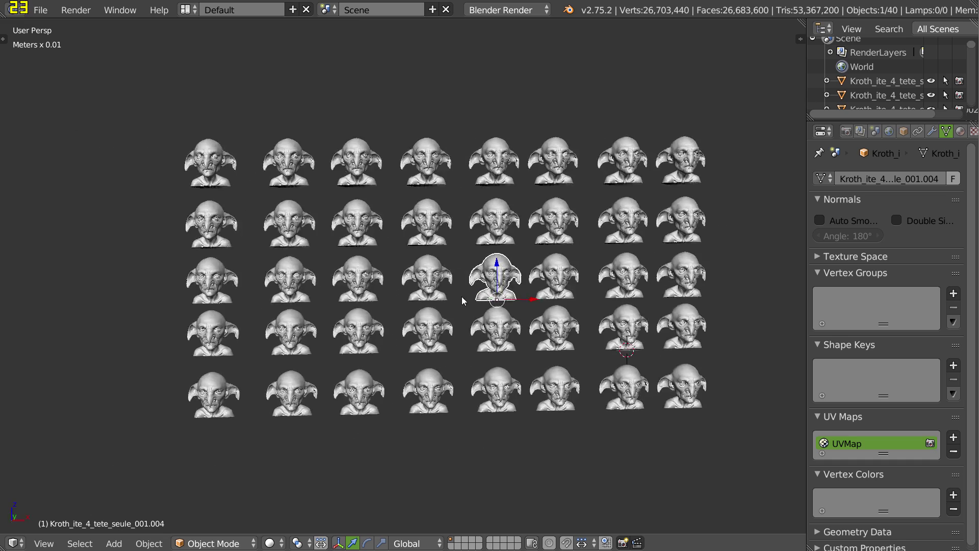
scroll(380, 334, up, 8)
shift+middle_drag(576, 286, 376, 372)
scroll(456, 250, up, 6)
middle_drag(459, 246, 480, 300)
scroll(439, 276, up, 6)
scroll(427, 282, down, 5)
scroll(415, 289, down, 8)
scroll(346, 369, down, 3)
scroll(431, 290, up, 10)
middle_drag(473, 264, 505, 231)
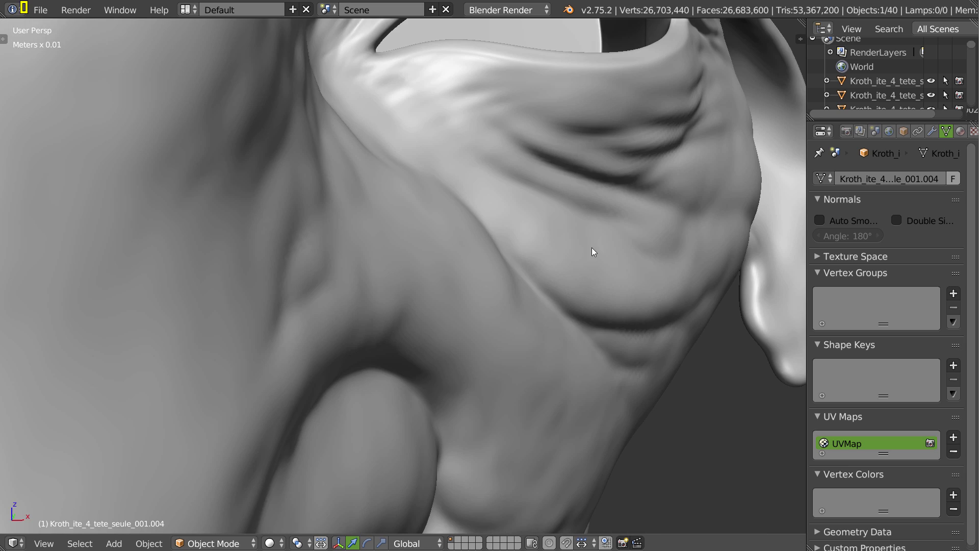
scroll(585, 260, down, 10)
scroll(586, 232, down, 6)
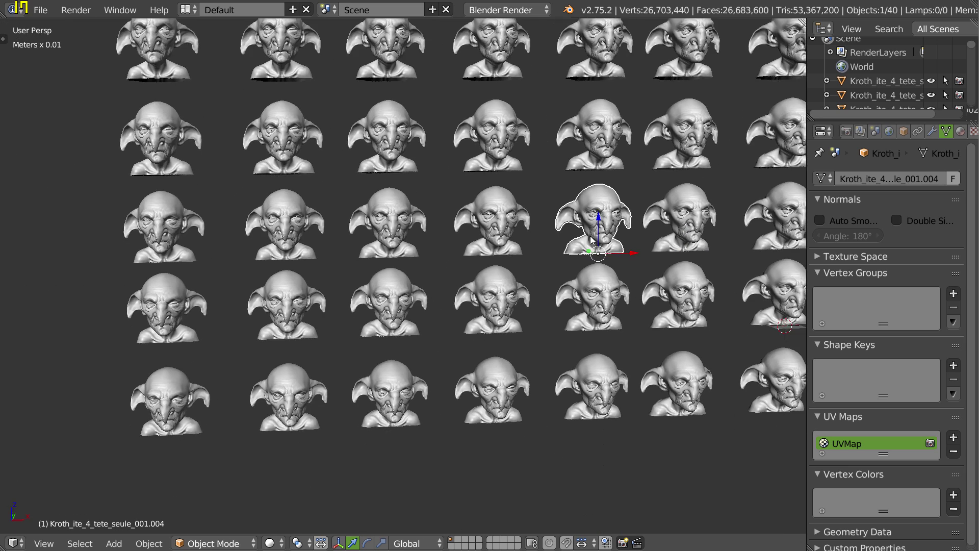
shift+middle_drag(448, 277, 563, 289)
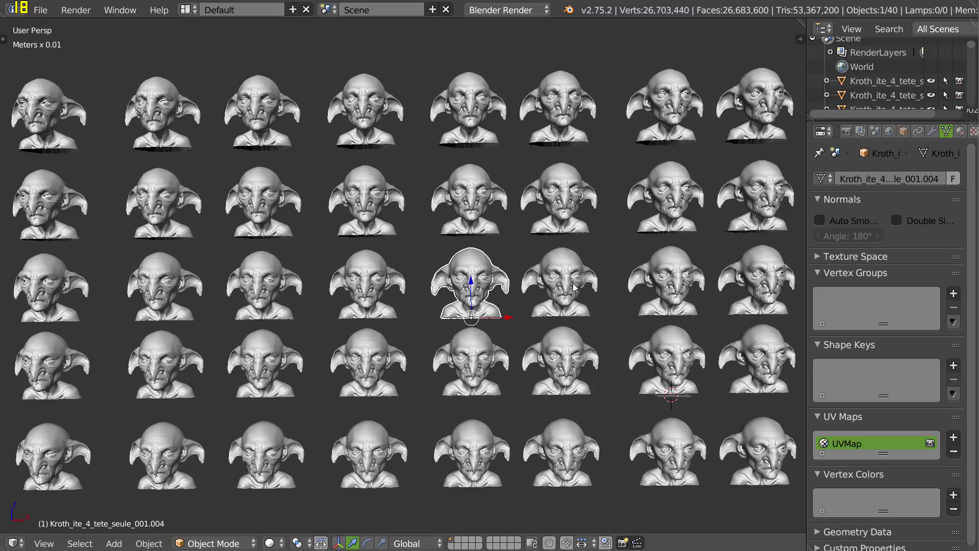
mouse_move(499, 292)
middle_down()
mouse_move(507, 287)
mouse_move(491, 280)
middle_up()
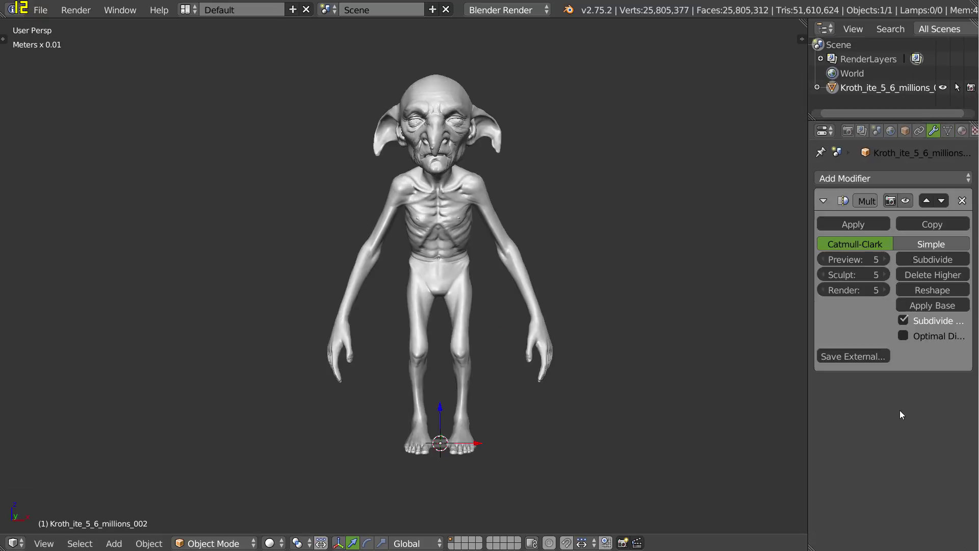
Examine the full-body goblin model from the front, side and three-quarter views.
middle_drag(449, 261, 449, 267)
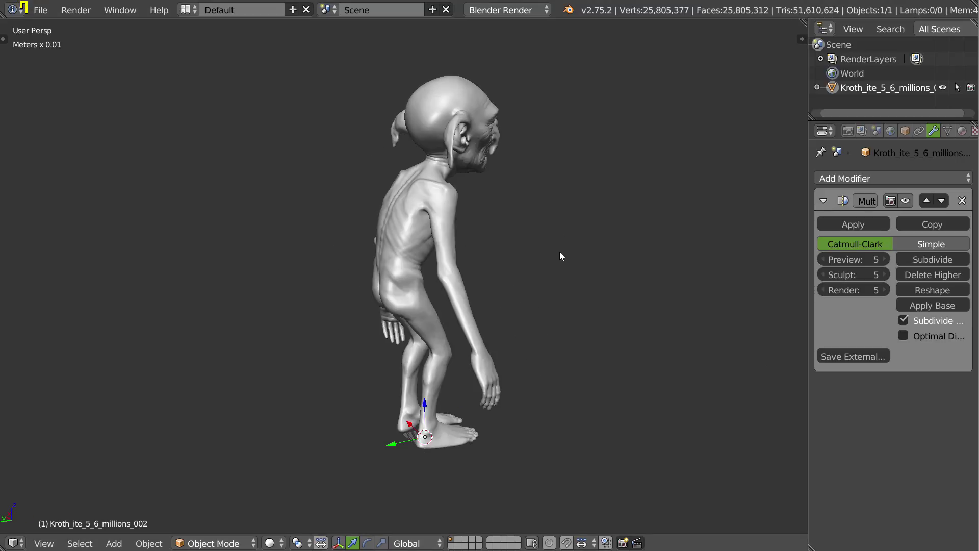
middle_drag(364, 233, 244, 226)
scroll(373, 248, up, 2)
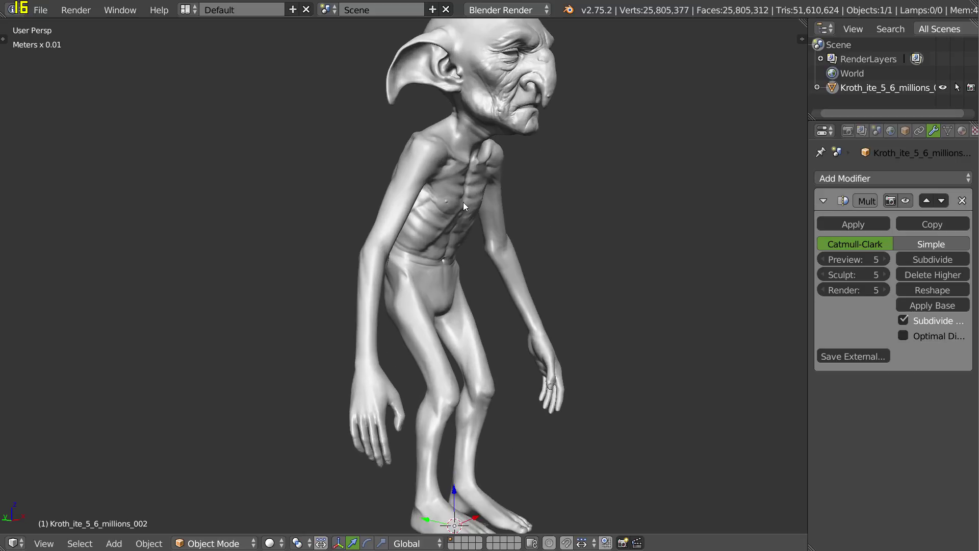
shift+middle_drag(478, 213, 449, 299)
middle_drag(763, 277, 453, 283)
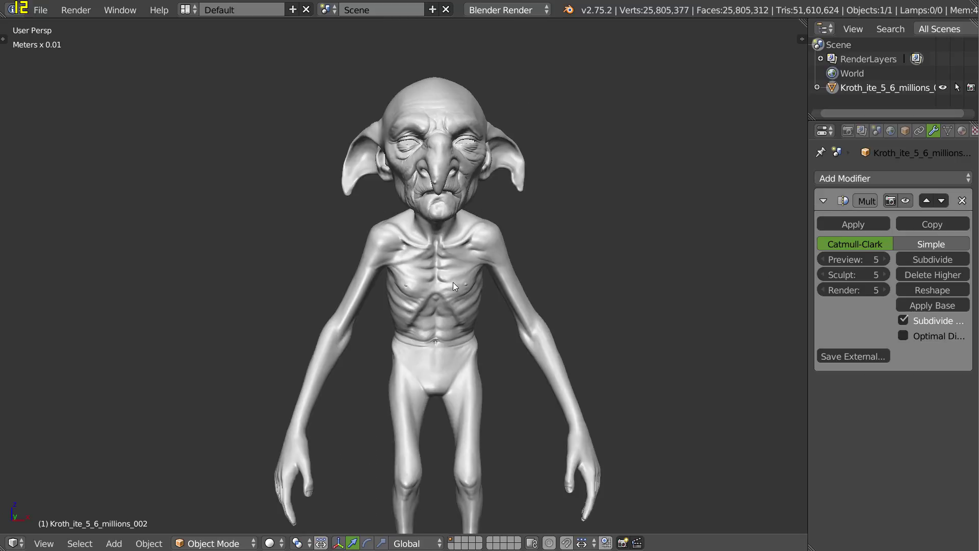
scroll(475, 242, up, 3)
scroll(475, 242, down, 3)
middle_drag(438, 328, 461, 291)
scroll(462, 291, up, 2)
middle_drag(277, 292, 533, 257)
scroll(427, 253, up, 2)
shift+middle_drag(420, 314, 389, 451)
middle_drag(347, 296, 275, 304)
Examine the full-body goblin's lower body and the eye, nose and ear detail up close.
scroll(463, 253, up, 1)
scroll(453, 301, up, 1)
scroll(453, 301, down, 3)
scroll(339, 291, up, 3)
scroll(338, 326, down, 5)
shift+middle_drag(375, 304, 397, 151)
scroll(455, 256, down, 2)
scroll(524, 184, up, 1)
scroll(525, 184, up, 7)
shift+middle_drag(530, 178, 440, 329)
shift+middle_drag(395, 102, 381, 445)
scroll(381, 445, down, 4)
scroll(411, 213, up, 3)
scroll(529, 203, up, 3)
middle_drag(411, 213, 474, 224)
scroll(528, 203, down, 4)
scroll(492, 216, up, 4)
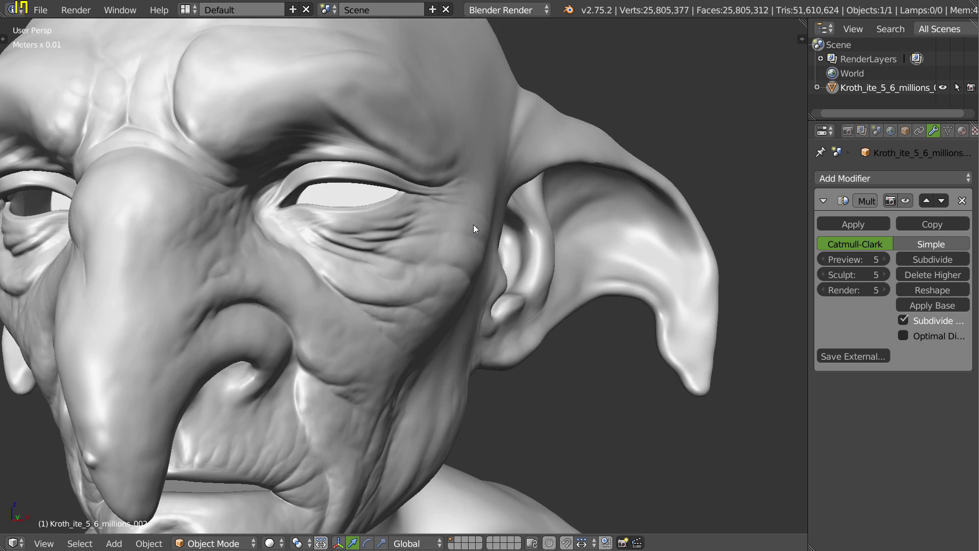
Examine the goblin's whole body in side view and its upper body at closer range.
scroll(292, 333, down, 3)
scroll(556, 186, up, 1)
scroll(556, 185, down, 5)
middle_drag(374, 158, 586, 237)
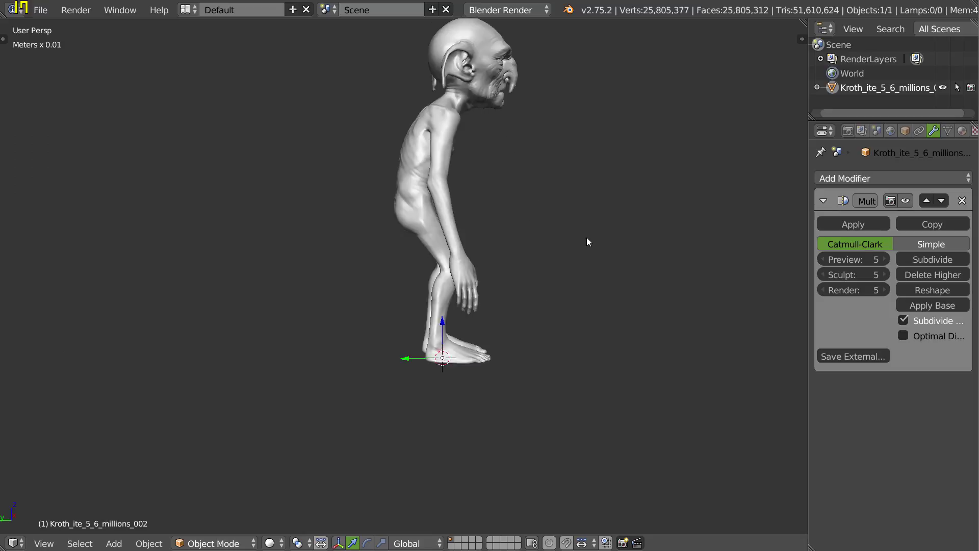
shift+middle_drag(376, 171, 327, 289)
scroll(326, 290, up, 3)
middle_drag(408, 218, 252, 222)
shift+middle_drag(291, 222, 296, 329)
scroll(342, 244, up, 4)
middle_drag(457, 217, 409, 252)
scroll(353, 296, down, 5)
middle_drag(353, 296, 360, 297)
scroll(360, 297, down, 4)
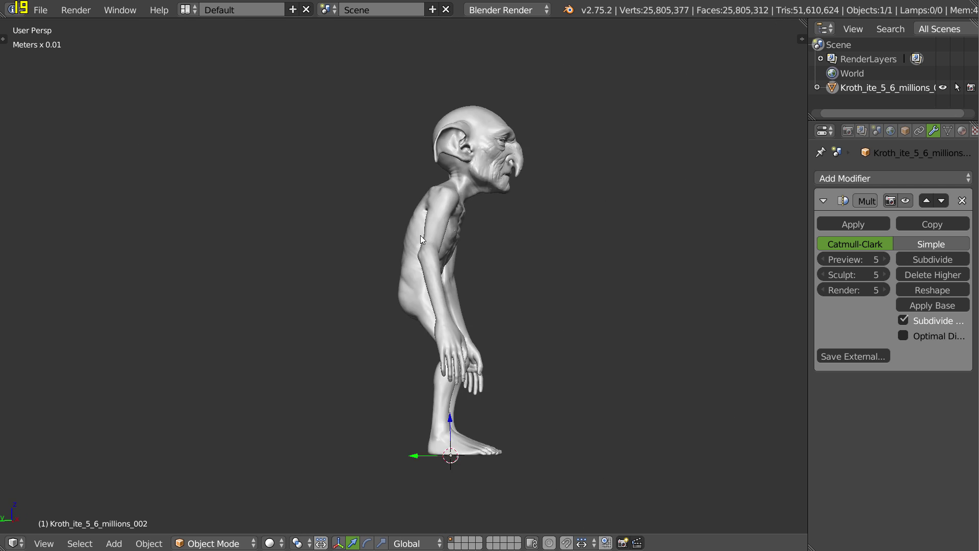
Examine the goblin's chest, face and complete figure from three-quarter and front views.
middle_drag(443, 253, 500, 216)
scroll(371, 292, up, 5)
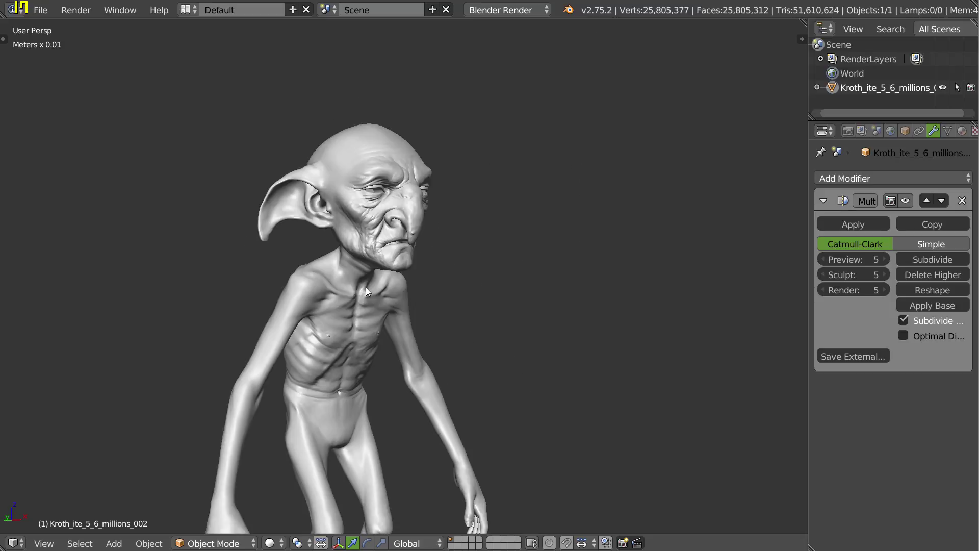
middle_drag(310, 295, 484, 189)
ctrl+middle_drag(484, 190, 313, 322)
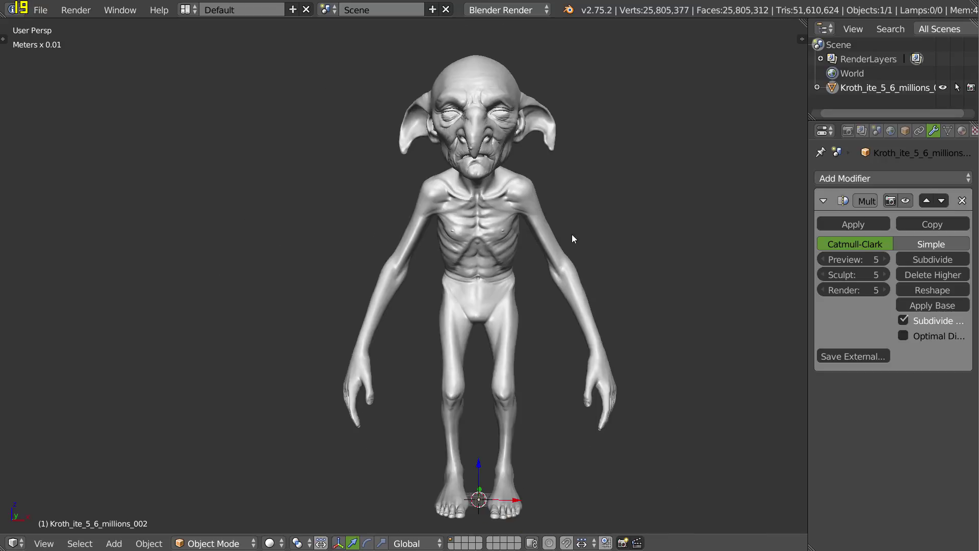
scroll(460, 222, up, 4)
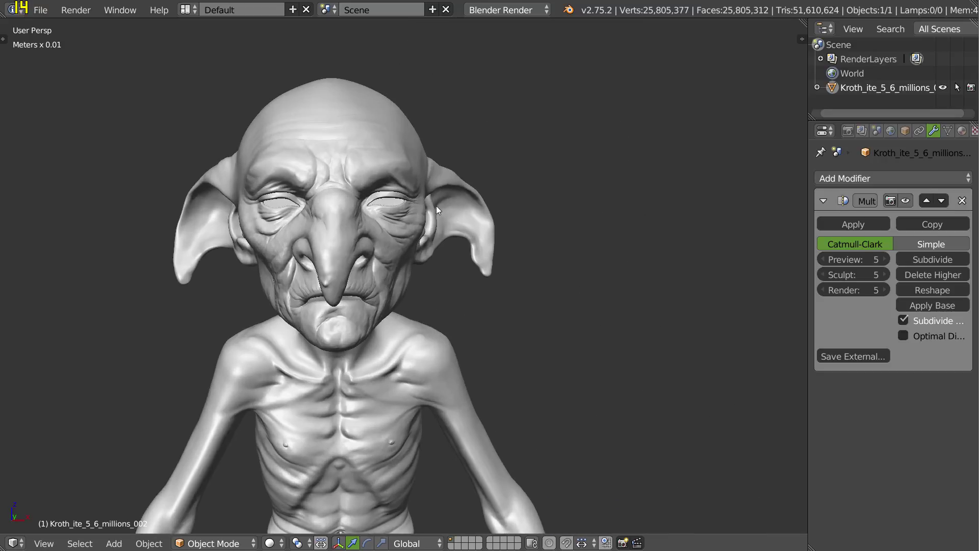
middle_drag(436, 206, 431, 241)
scroll(421, 248, up, 4)
ctrl+middle_drag(489, 178, 323, 326)
shift+middle_drag(453, 182, 461, 99)
ctrl+middle_drag(459, 153, 399, 250)
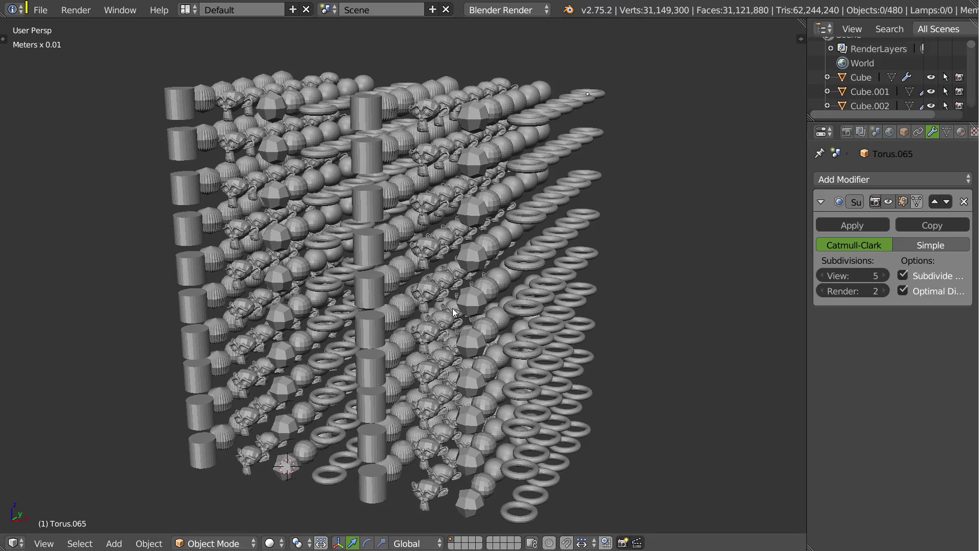
Inspect the array of primitives up close and select the smooth monkey head at its upper outer corner.
middle_drag(453, 312, 388, 216)
scroll(444, 115, up, 8)
middle_drag(444, 114, 519, 155)
right_click(621, 133)
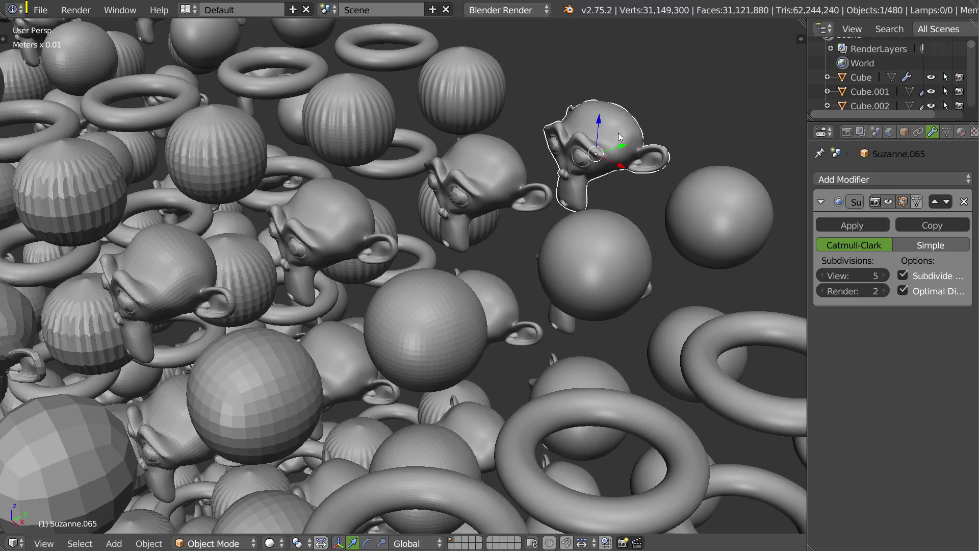
middle_drag(676, 135, 668, 183)
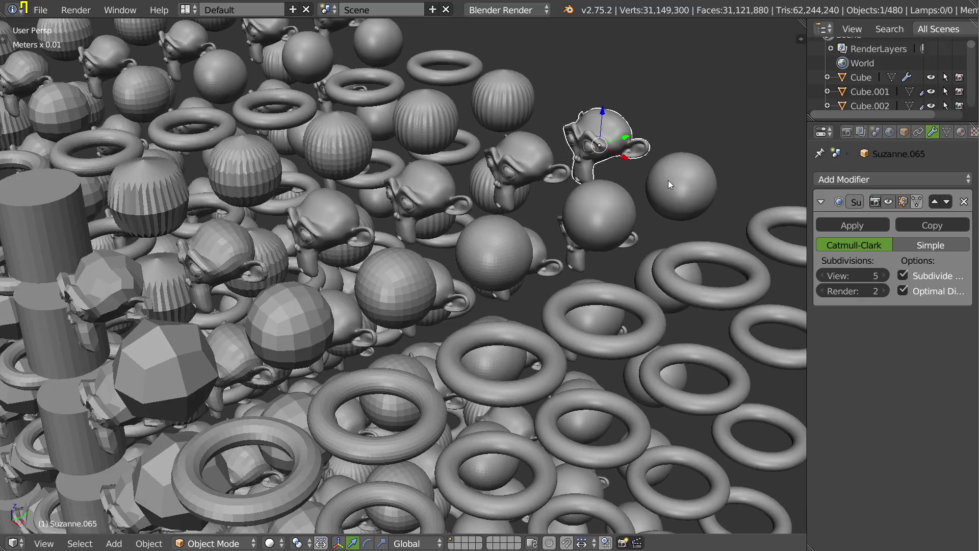
Select the smooth sphere beside the corner monkey head and review the whole array from several angles.
right_click(669, 182)
scroll(580, 152, down, 6)
middle_drag(442, 198, 476, 156)
scroll(513, 164, down, 2)
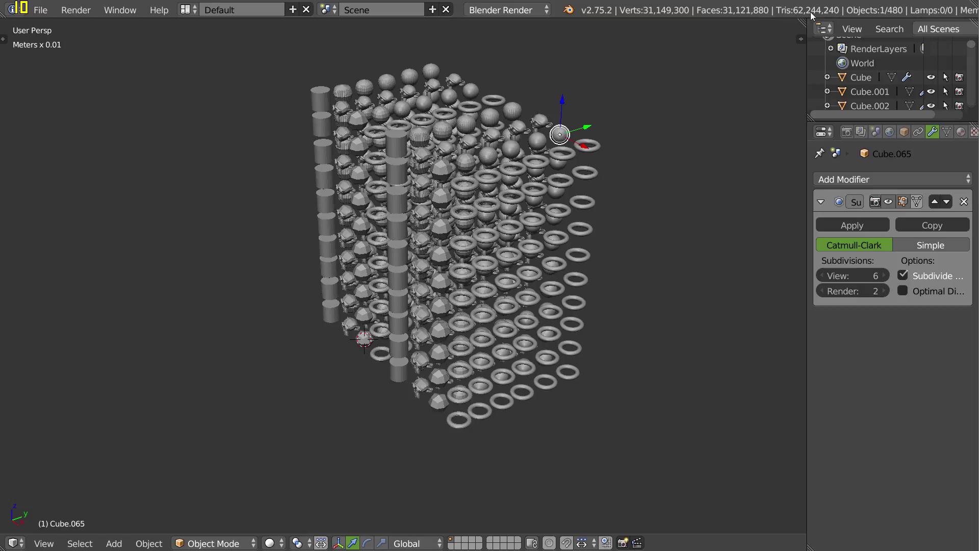
middle_drag(432, 233, 346, 268)
scroll(495, 234, up, 3)
shift+middle_drag(494, 234, 434, 293)
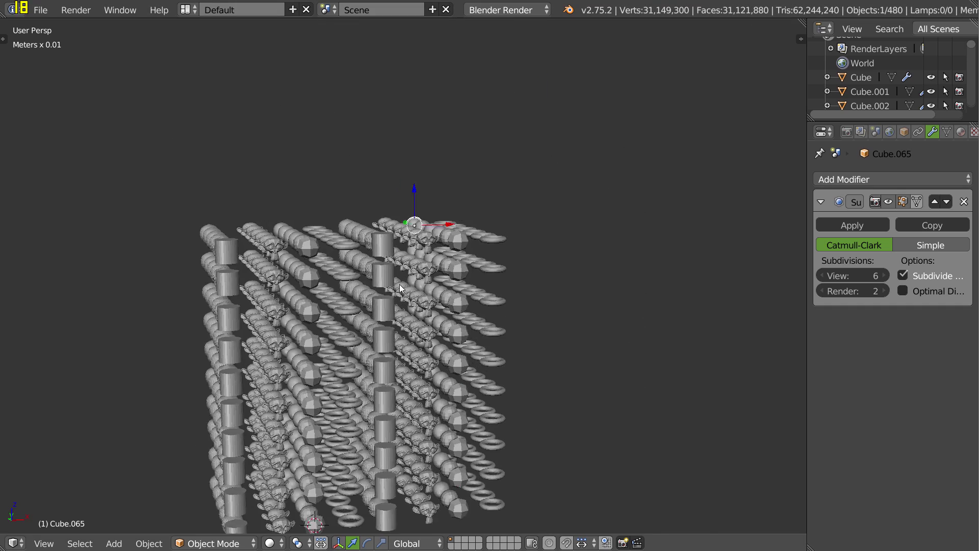
scroll(369, 292, up, 5)
shift+middle_drag(370, 292, 490, 176)
scroll(524, 208, up, 4)
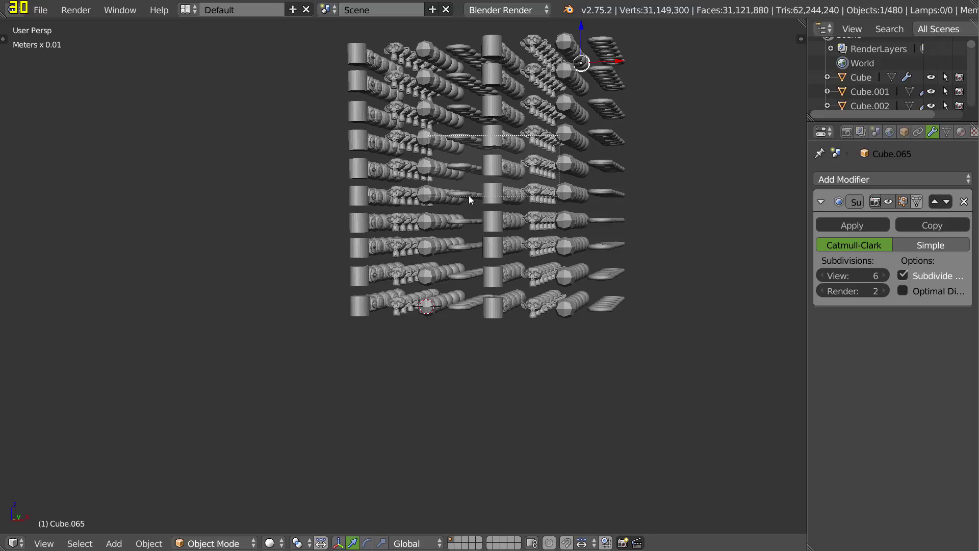
Box-select a block of objects near the middle of the array and inspect its shapes up close.
mouse_move(497, 179)
middle_down()
mouse_move(515, 206)
mouse_move(460, 196)
mouse_move(500, 196)
middle_up()
scroll(500, 196, up, 4)
shift+middle_drag(563, 129, 397, 216)
scroll(502, 203, down, 6)
scroll(614, 163, up, 8)
scroll(501, 197, up, 5)
scroll(544, 168, down, 12)
scroll(669, 156, up, 9)
shift+middle_drag(515, 179, 339, 264)
scroll(606, 165, down, 10)
scroll(395, 227, down, 6)
scroll(415, 229, up, 10)
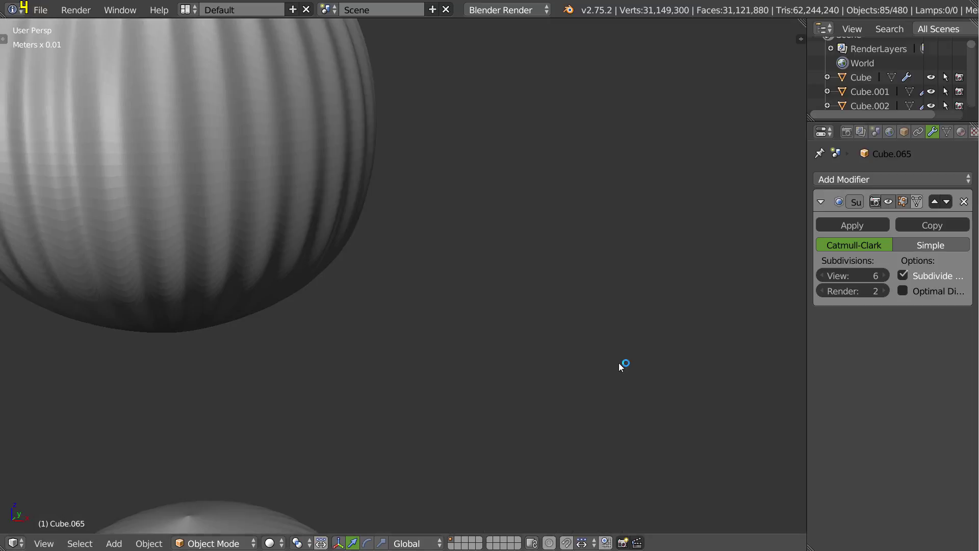
Examine the ribbed shapes up close and compare them with the complete array of primitives.
middle_drag(619, 363, 552, 271)
middle_drag(426, 360, 546, 278)
scroll(482, 283, down, 6)
scroll(400, 333, up, 8)
scroll(432, 321, down, 4)
scroll(418, 339, up, 5)
scroll(324, 410, down, 5)
middle_drag(633, 264, 513, 135)
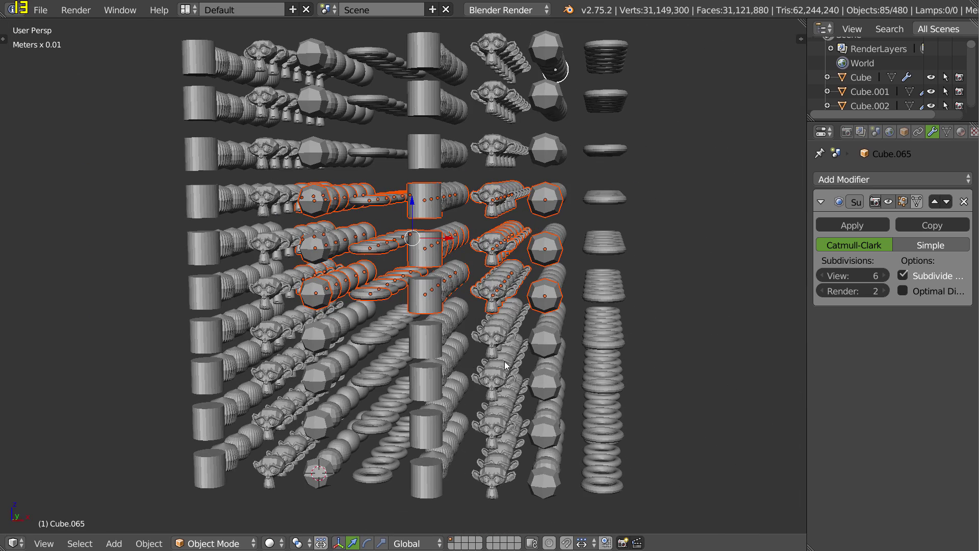
Review the selected block within the array from front and three-quarter views at varying distances.
middle_drag(507, 199, 412, 276)
scroll(448, 195, up, 4)
scroll(451, 225, down, 8)
scroll(333, 309, down, 4)
scroll(408, 290, up, 5)
middle_drag(487, 239, 480, 173)
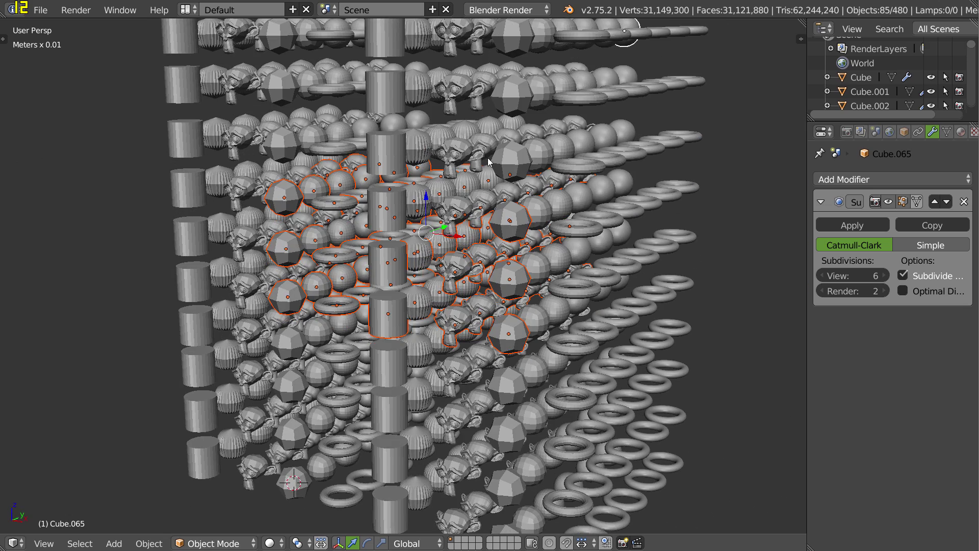
middle_drag(428, 263, 453, 261)
Inspect the selected tori inside the array up close, and review the entire array from both sides.
scroll(449, 241, up, 10)
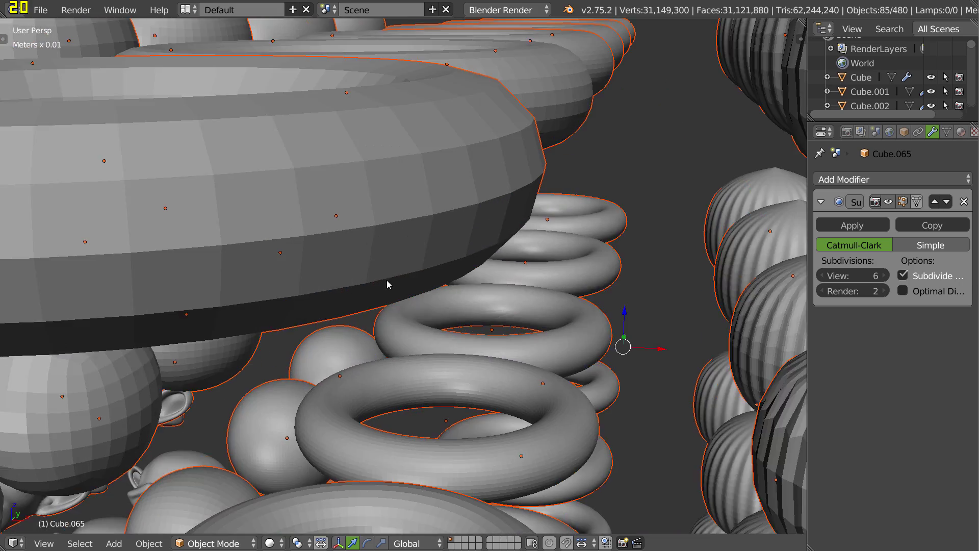
middle_drag(387, 285, 445, 225)
scroll(445, 224, down, 12)
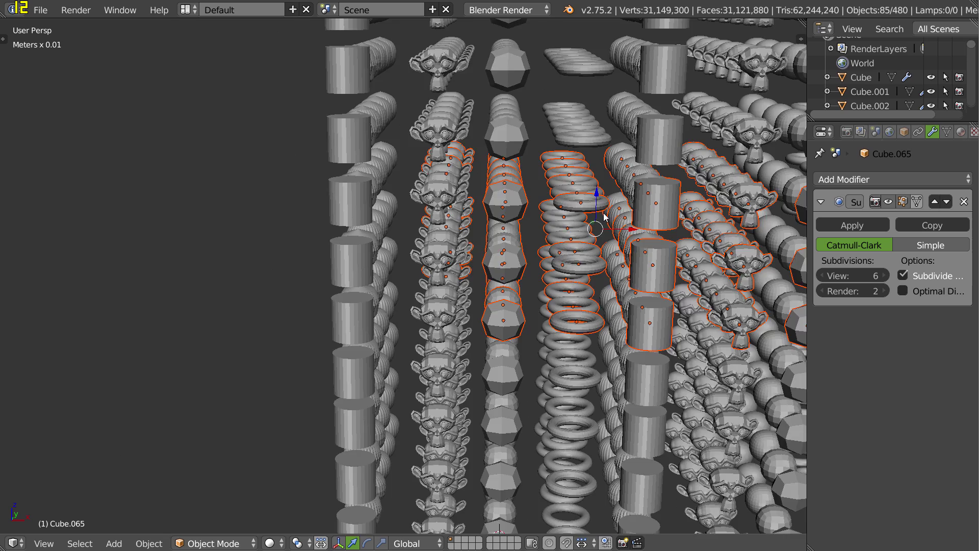
scroll(409, 244, down, 5)
middle_drag(409, 244, 436, 264)
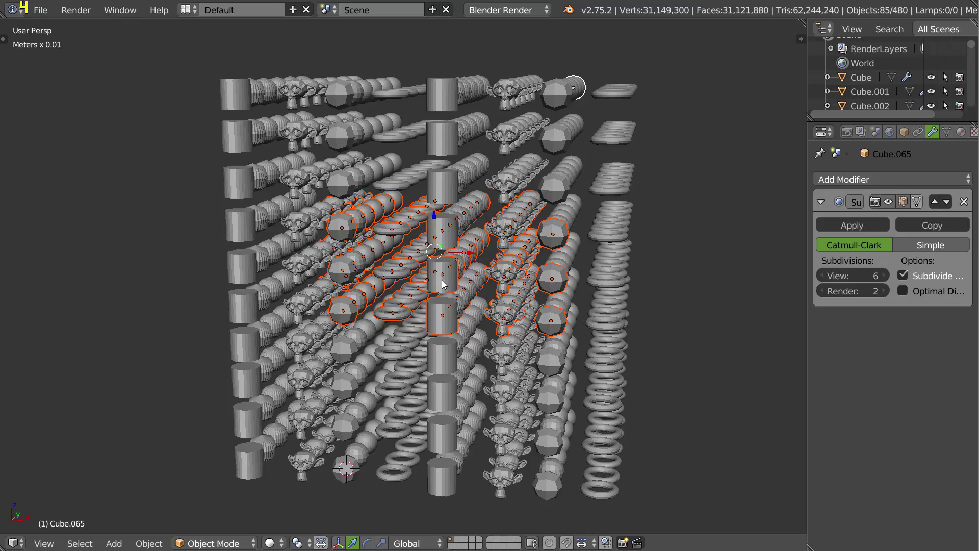
middle_drag(442, 223, 482, 158)
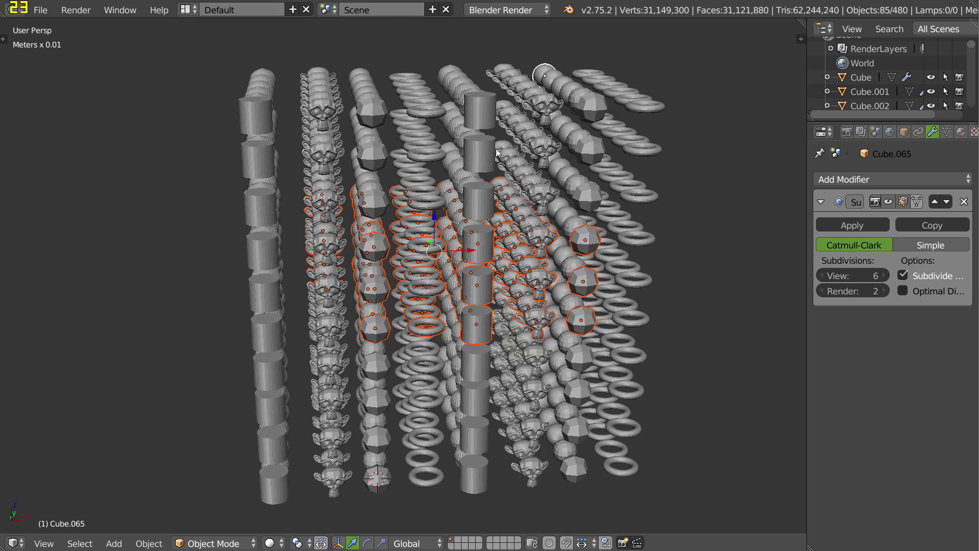